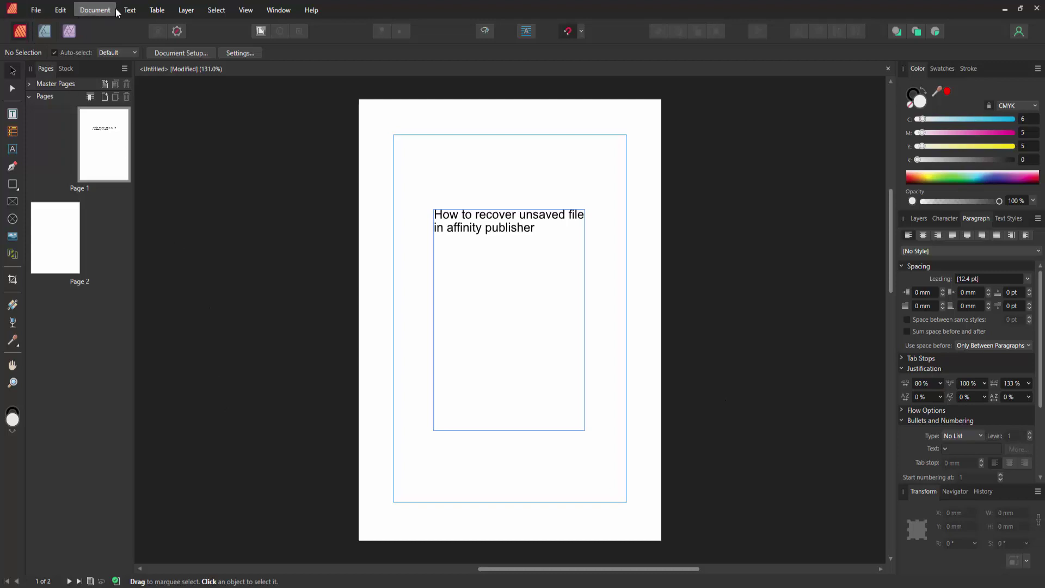
Raise the File Recovery Interval in Settings > Performance to 1578 seconds
{"action": "left_click", "coordinate": [66, 12]}
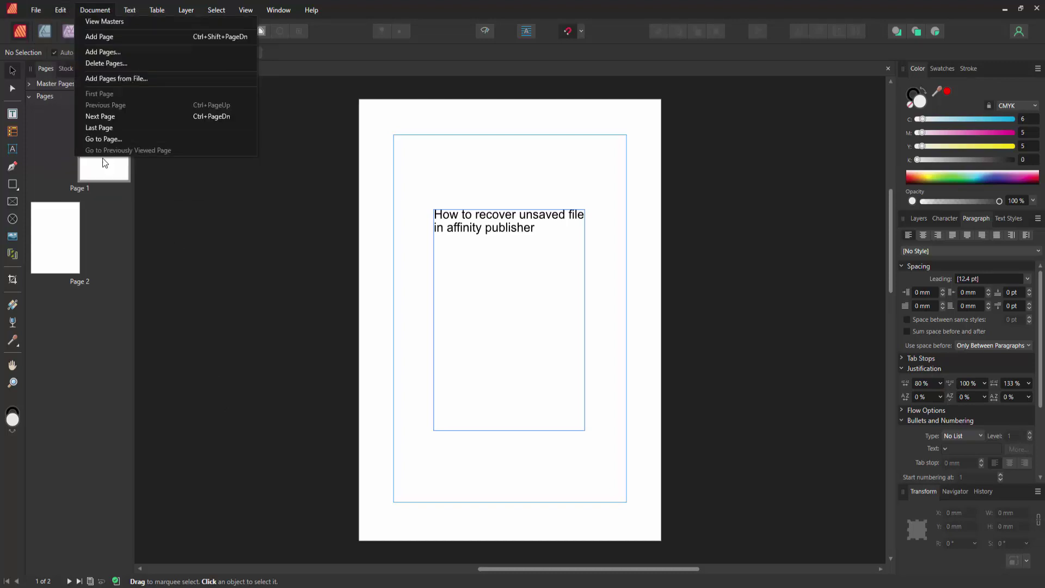
{"action": "mouse_move", "coordinate": [60, 10]}
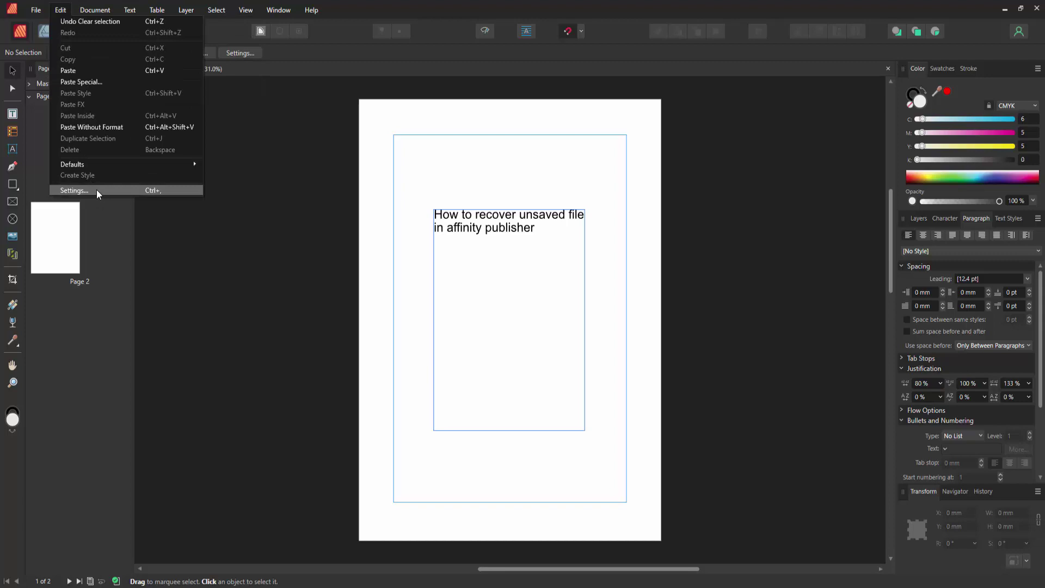
{"action": "left_click", "coordinate": [96, 189]}
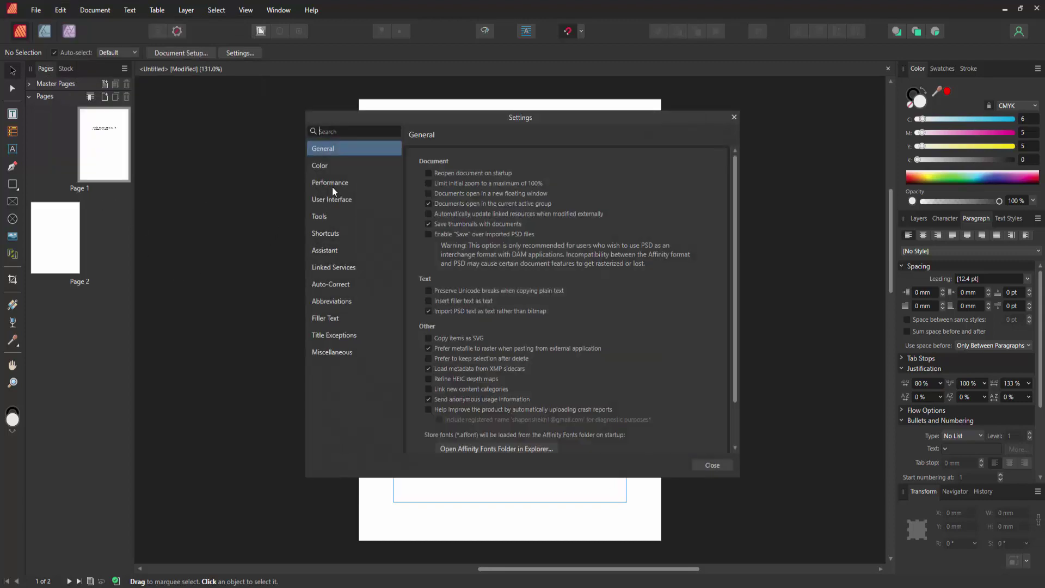
{"action": "left_click", "coordinate": [355, 181]}
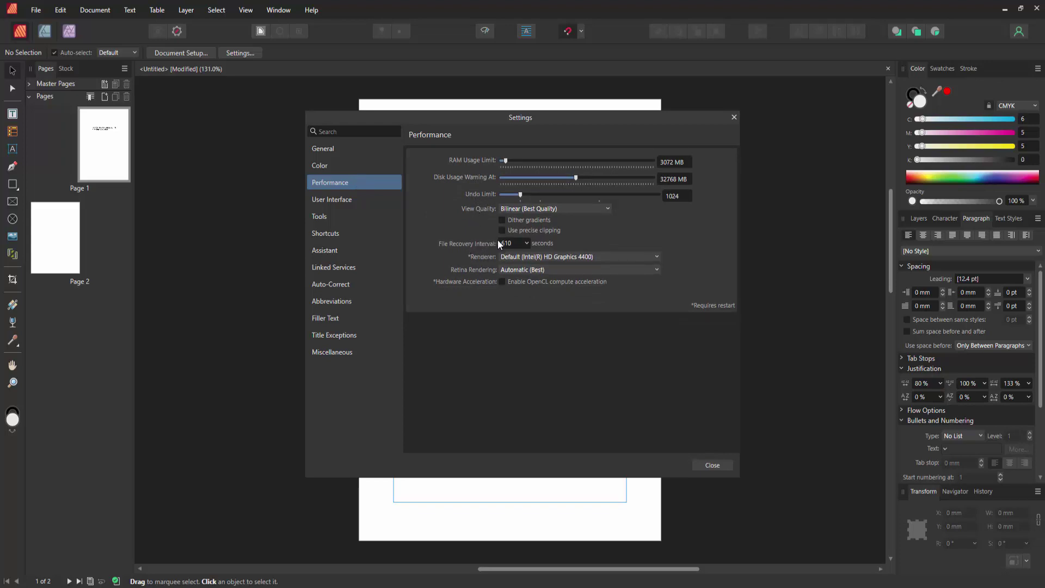
{"action": "left_click", "coordinate": [522, 241]}
{"action": "left_click_drag", "start_coordinate": [552, 258], "coordinate": [557, 258]}
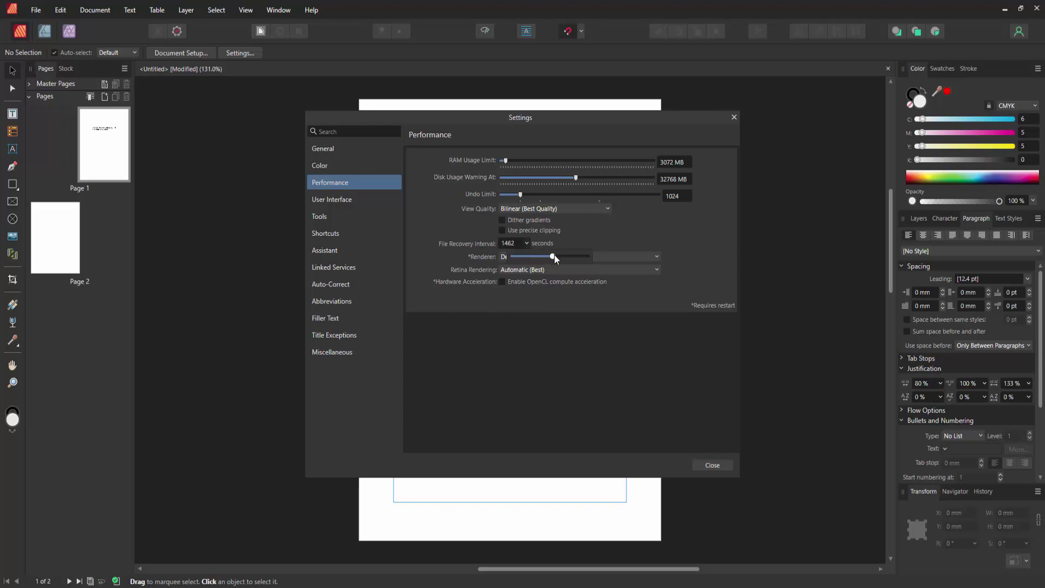
Close Settings, then close the untitled document without saving
{"action": "left_click", "coordinate": [710, 463]}
{"action": "left_click", "coordinate": [714, 465]}
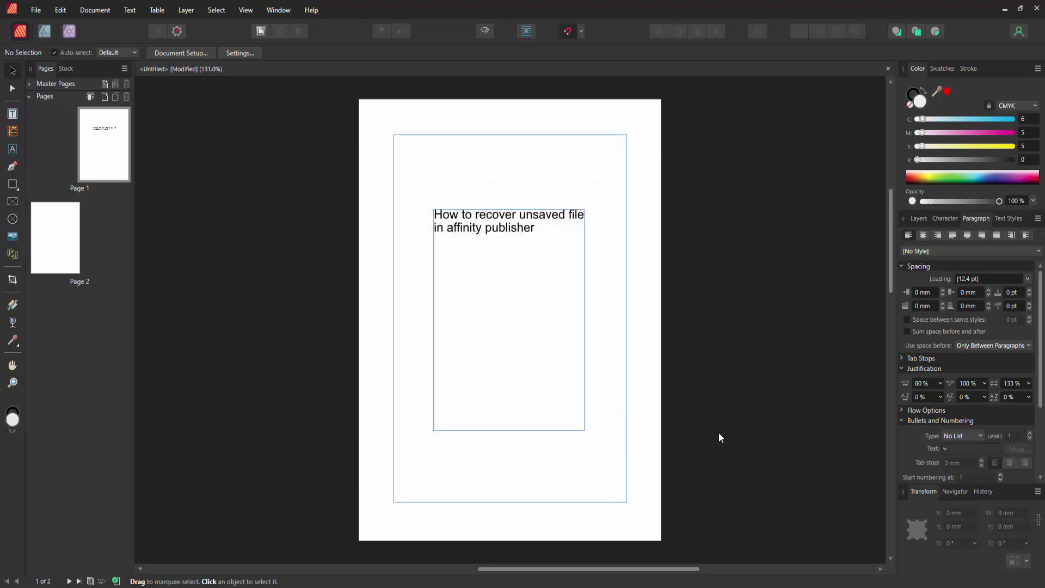
{"action": "left_click", "coordinate": [1038, 6]}
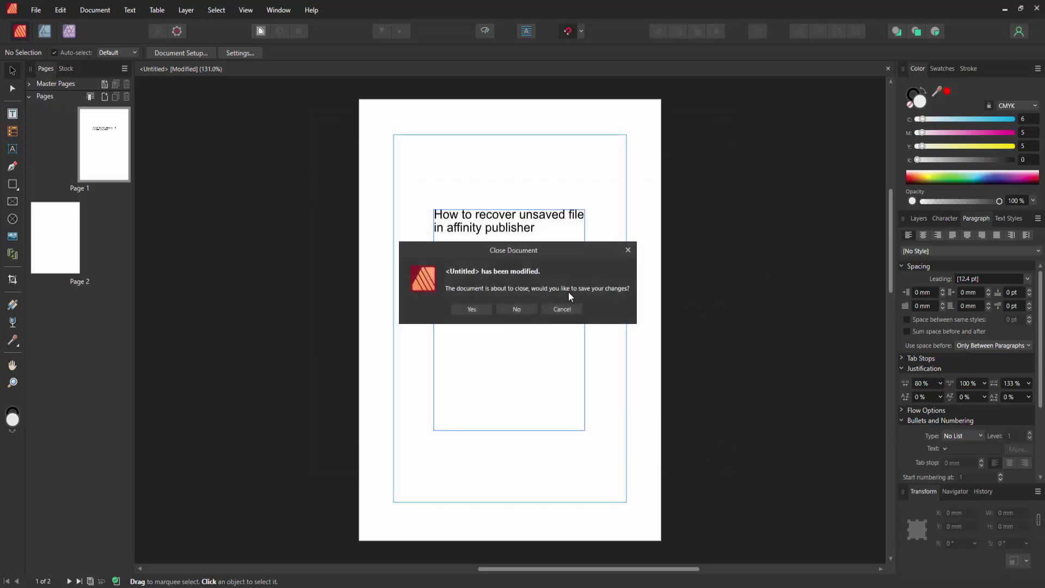
{"action": "left_click", "coordinate": [529, 306]}
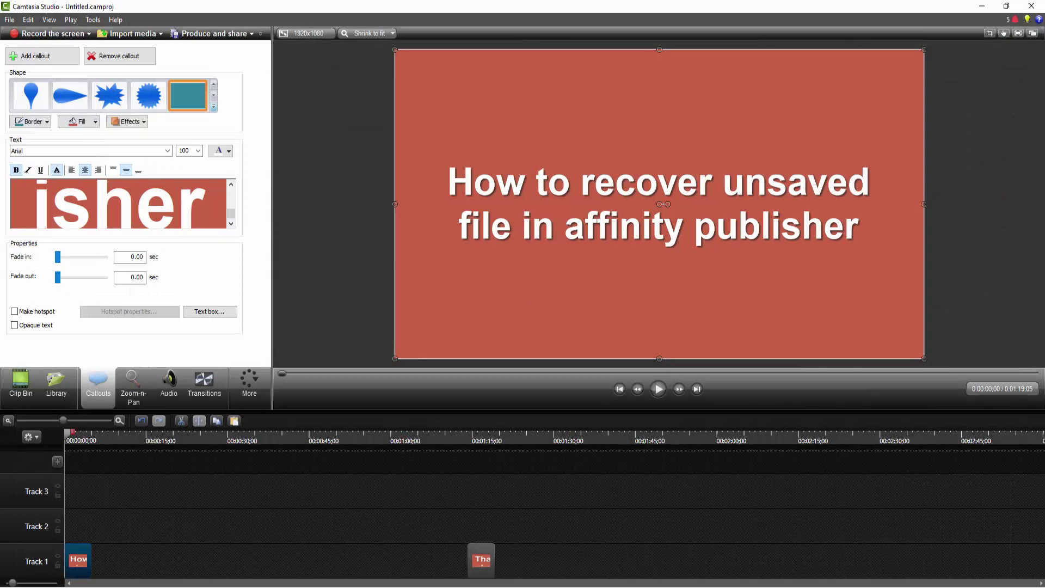
Relaunch Affinity Publisher 2 from the Start menu, clear other windows aside, and continue the trial
{"action": "key", "text": "super"}
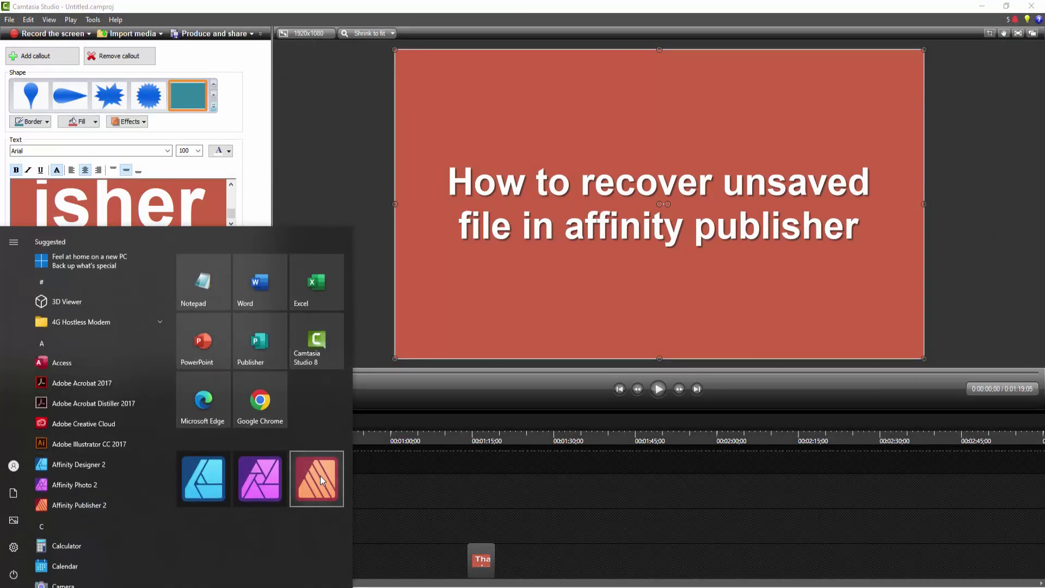
{"action": "left_click", "coordinate": [321, 480]}
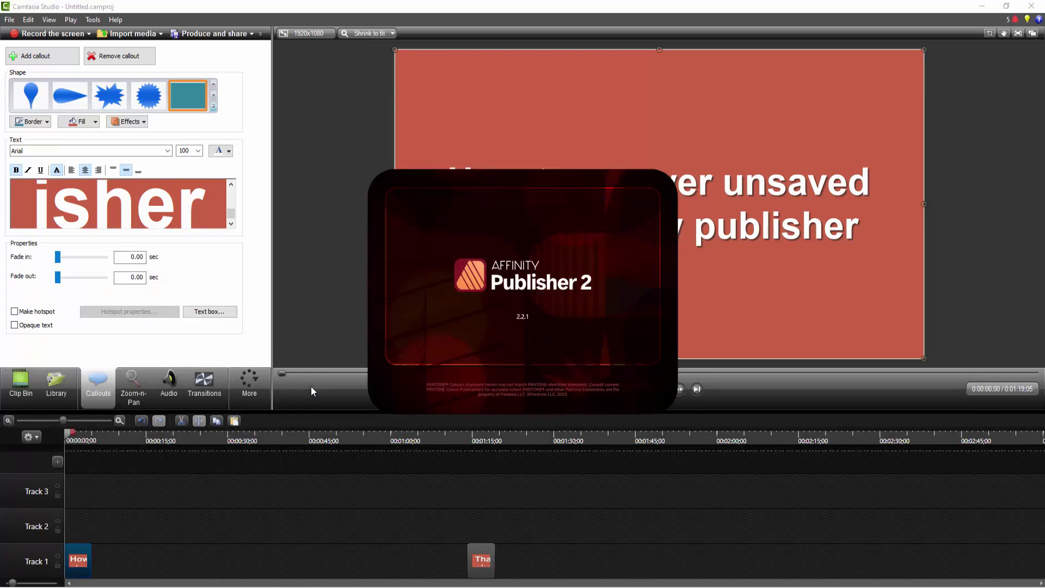
{"action": "left_click", "coordinate": [980, 6]}
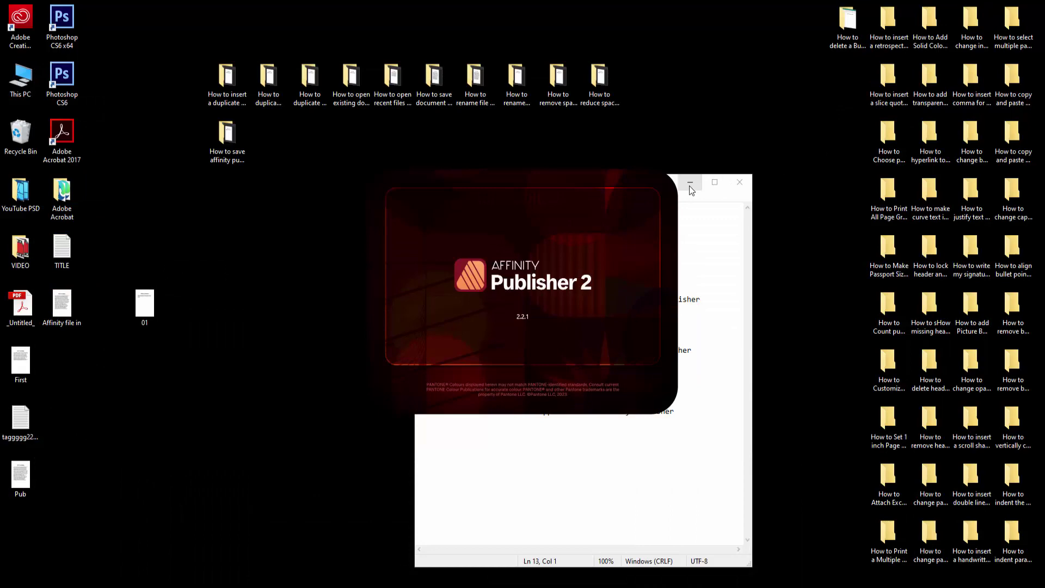
{"action": "left_click", "coordinate": [739, 182]}
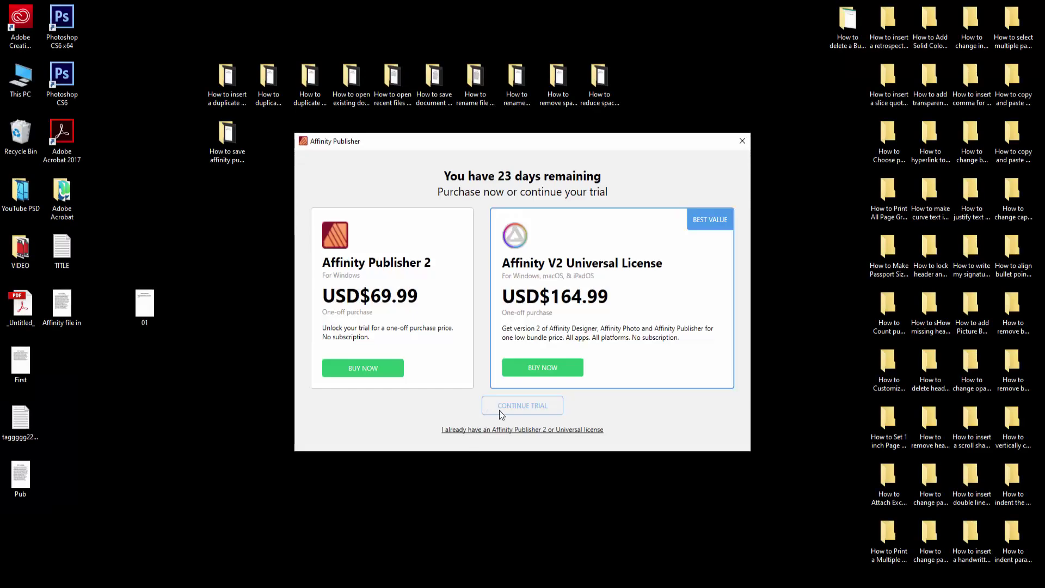
{"action": "left_click", "coordinate": [499, 410]}
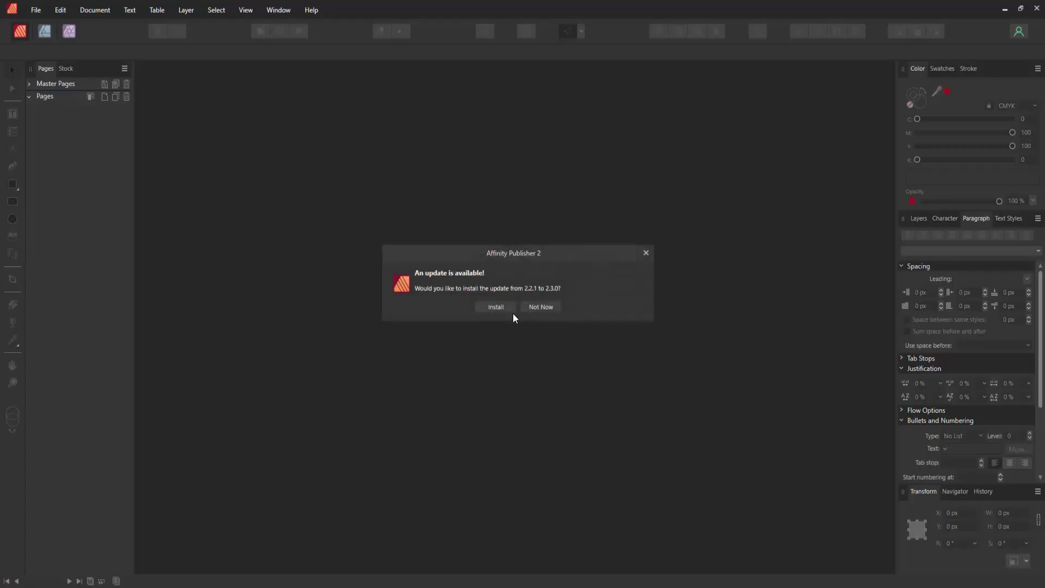
Decline the update with Not Now and create a blank two-page A6 document
{"action": "left_click", "coordinate": [539, 307]}
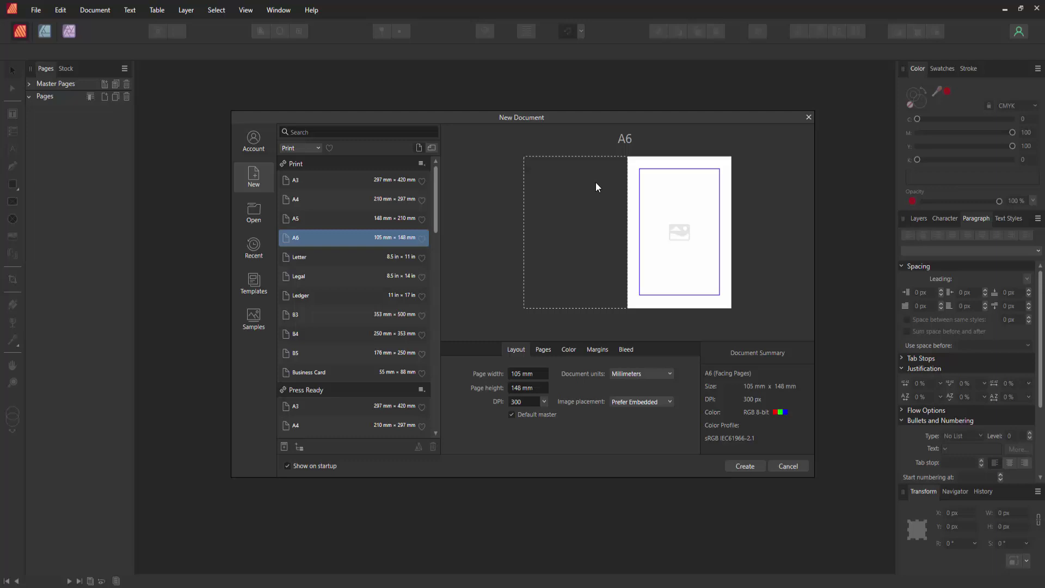
{"action": "left_click", "coordinate": [744, 467]}
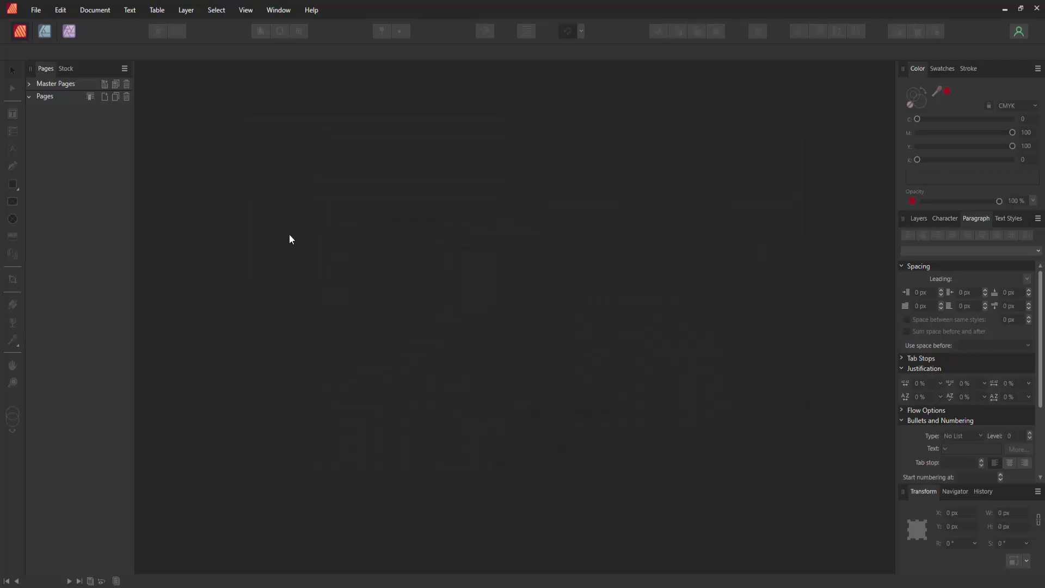
Reopen the recent document 01 from File > Open Recent
{"action": "left_click", "coordinate": [36, 10]}
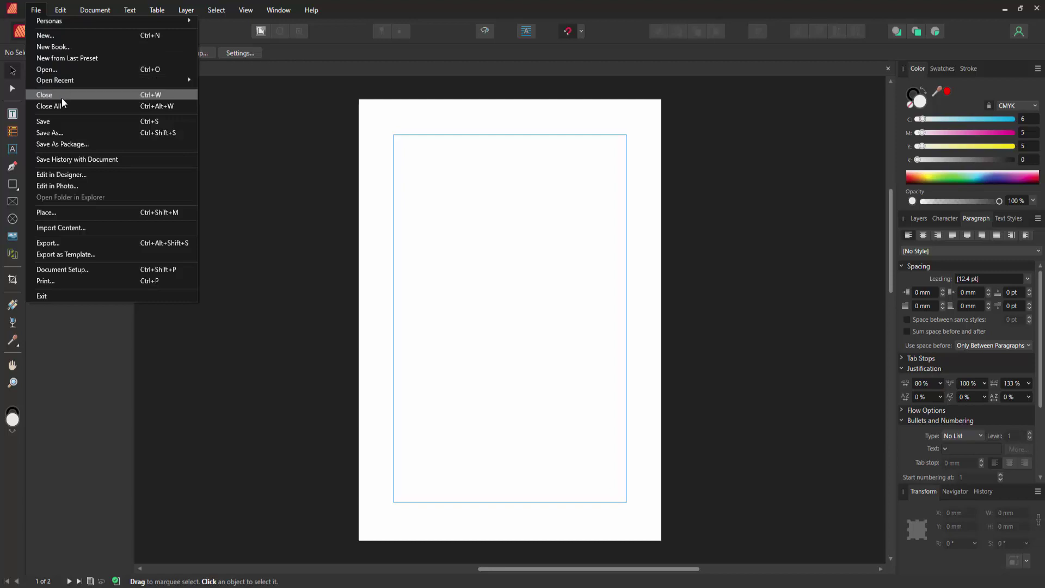
{"action": "mouse_move", "coordinate": [55, 80]}
{"action": "left_click", "coordinate": [237, 79]}
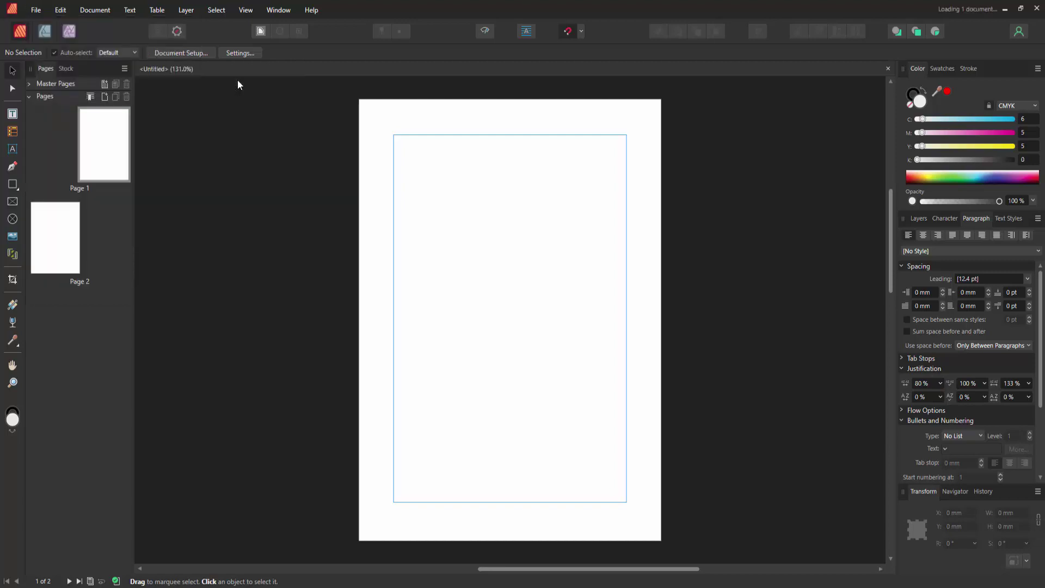